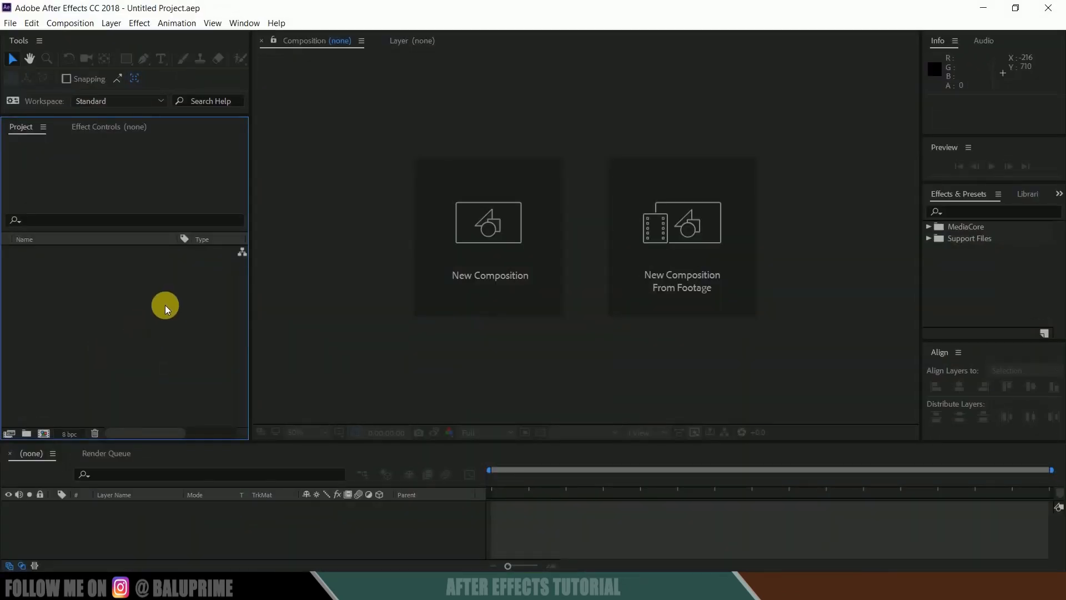
- Import birds.mov into the project and create a new birds composition from it
{"action": "right_click", "coordinate": [86, 291]}
{"action": "mouse_move", "coordinate": [167, 353]}
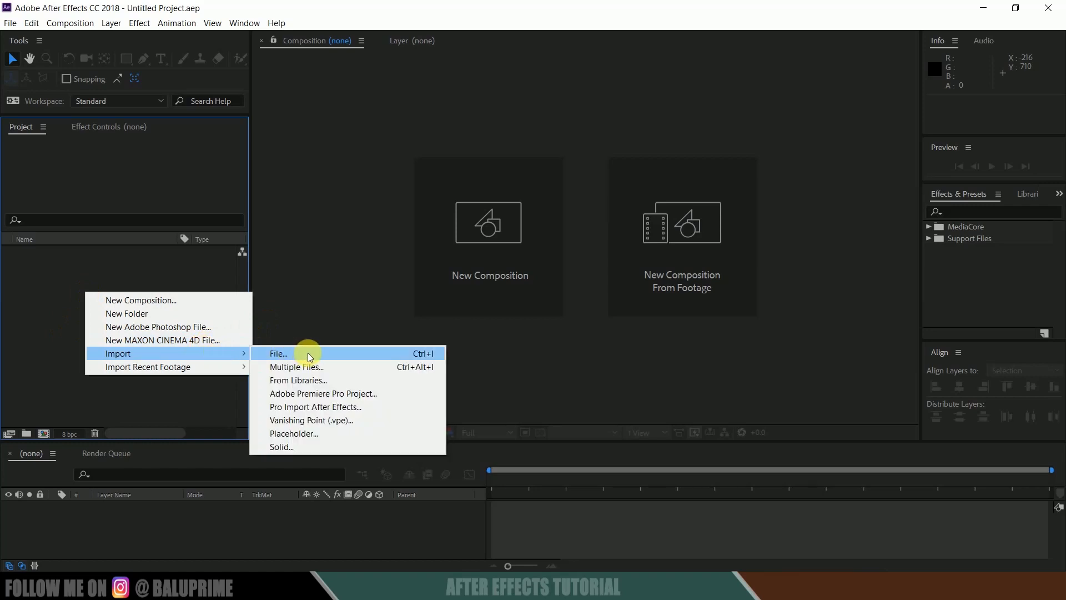
{"action": "left_click", "coordinate": [19, 362]}
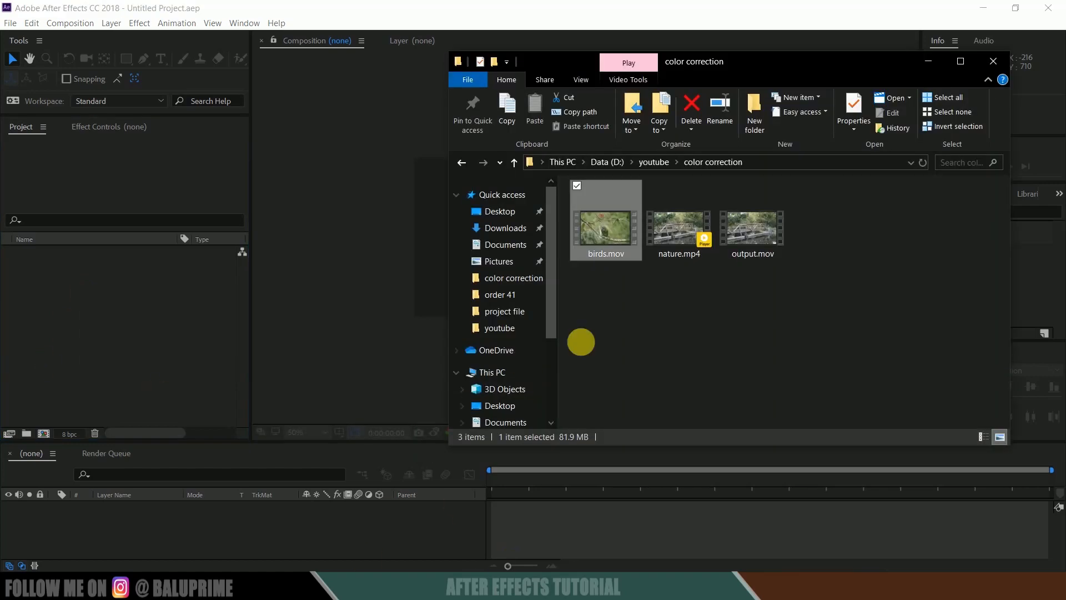
{"action": "left_click_drag", "start_coordinate": [596, 244], "coordinate": [146, 329]}
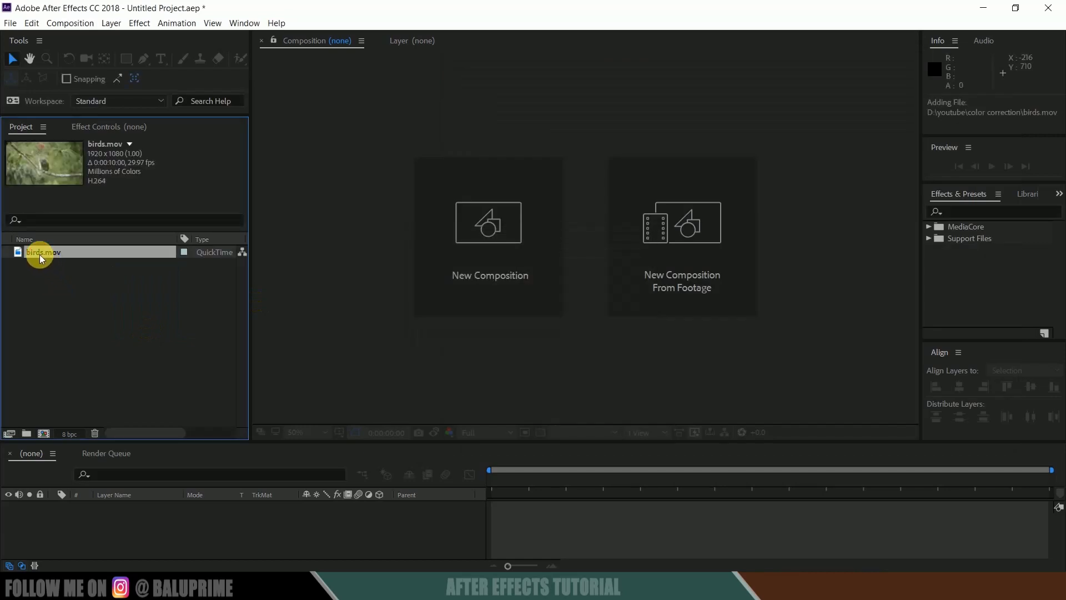
{"action": "left_click_drag", "start_coordinate": [39, 254], "coordinate": [39, 434]}
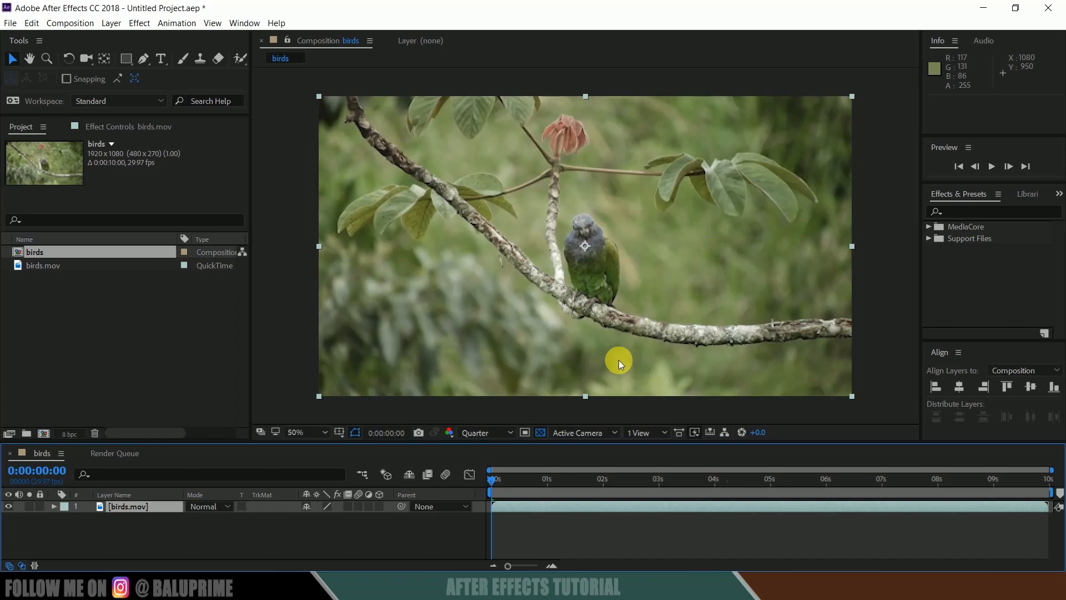
- Preview the birds composition once and return to the start
{"action": "key", "text": "space"}
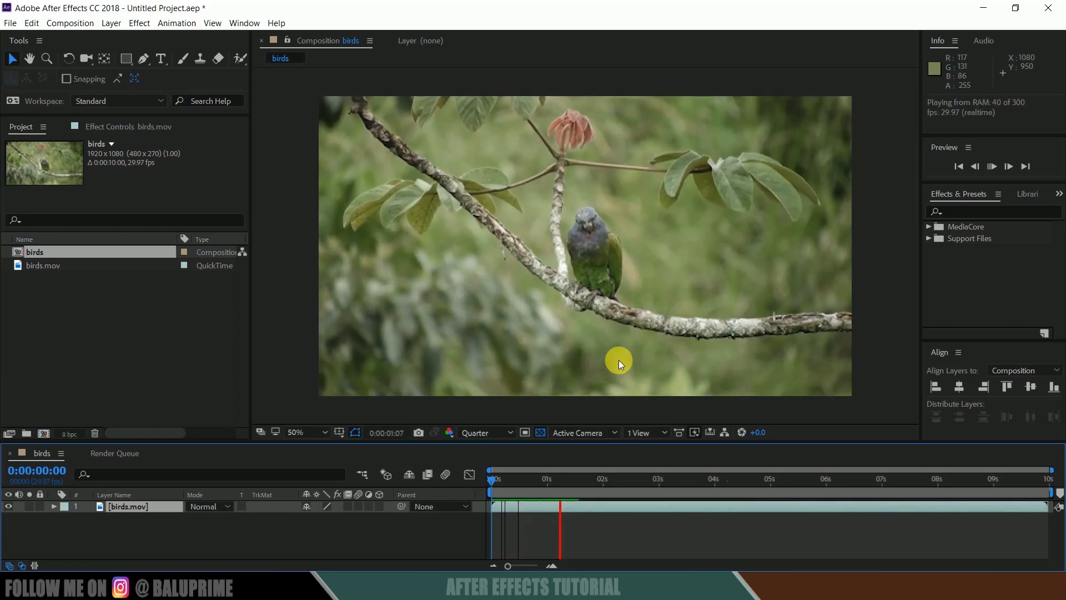
{"action": "left_click", "coordinate": [491, 480]}
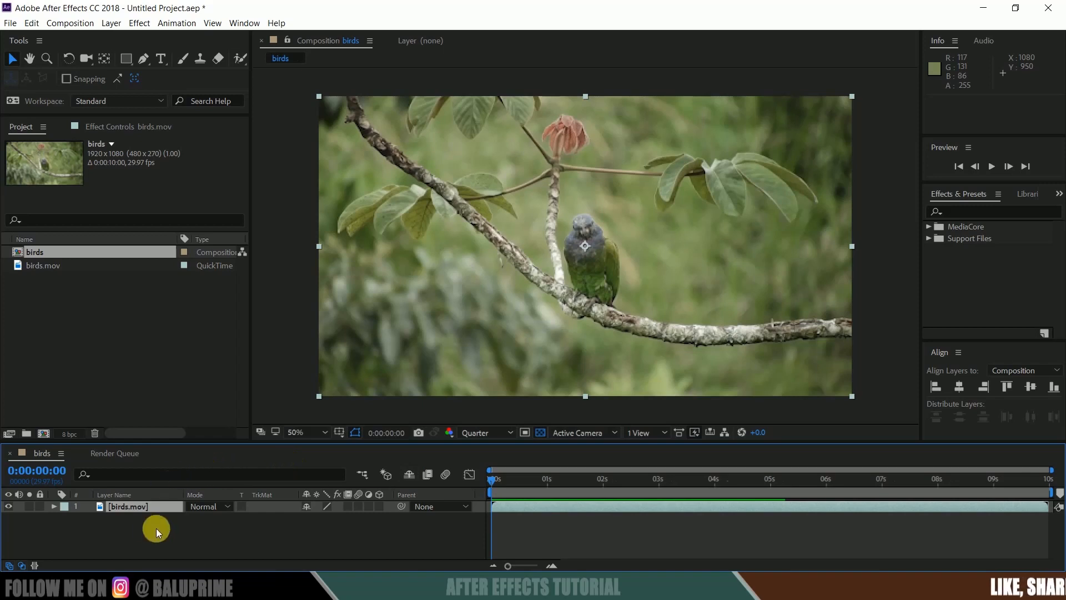
- Add a new adjustment layer above birds.mov via Layer > New
{"action": "left_click", "coordinate": [111, 22]}
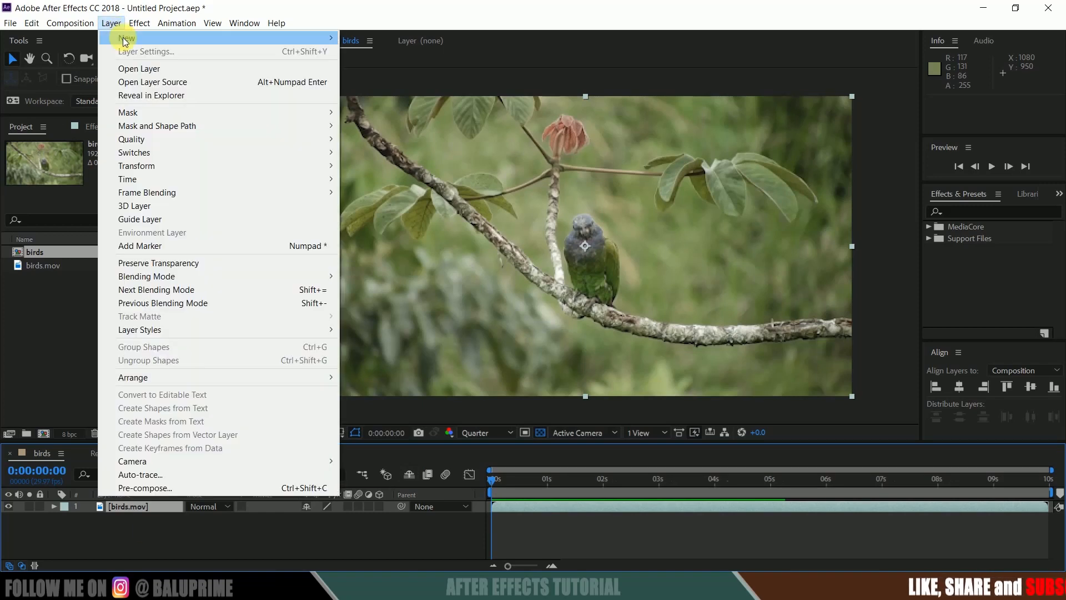
{"action": "mouse_move", "coordinate": [133, 38]}
{"action": "left_click", "coordinate": [384, 114]}
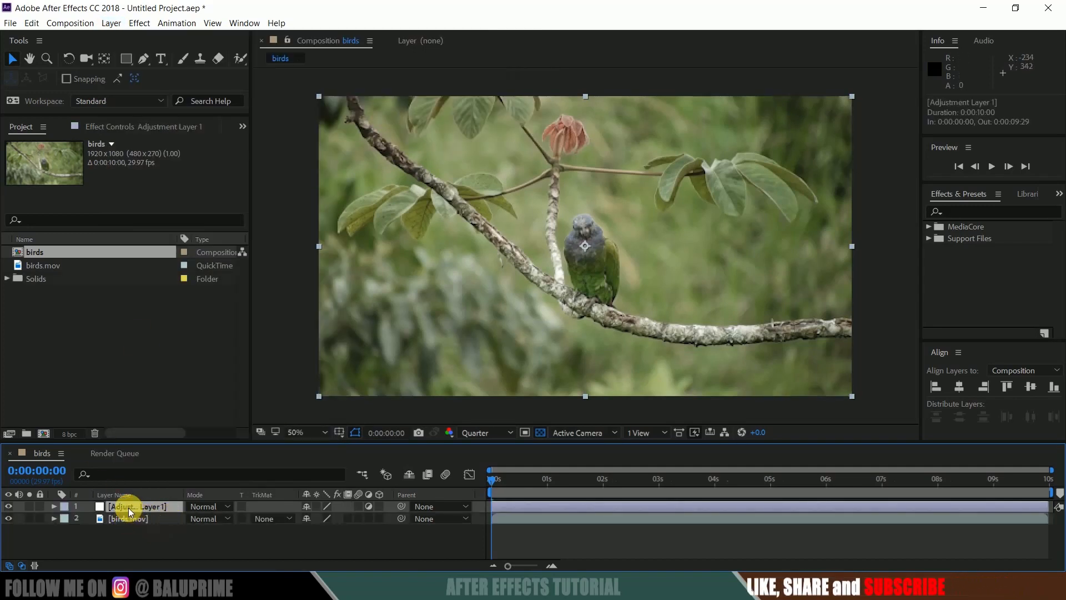
{"action": "left_click", "coordinate": [991, 211]}
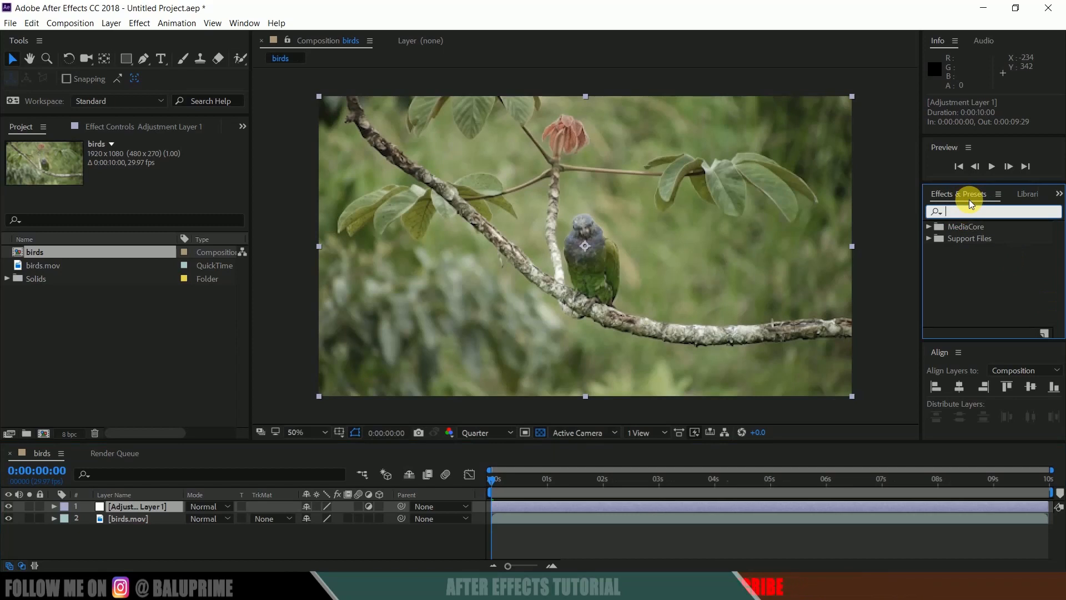
- Find Curves in Effects & Presets and apply it to Adjustment Layer 1
{"action": "left_click", "coordinate": [245, 23]}
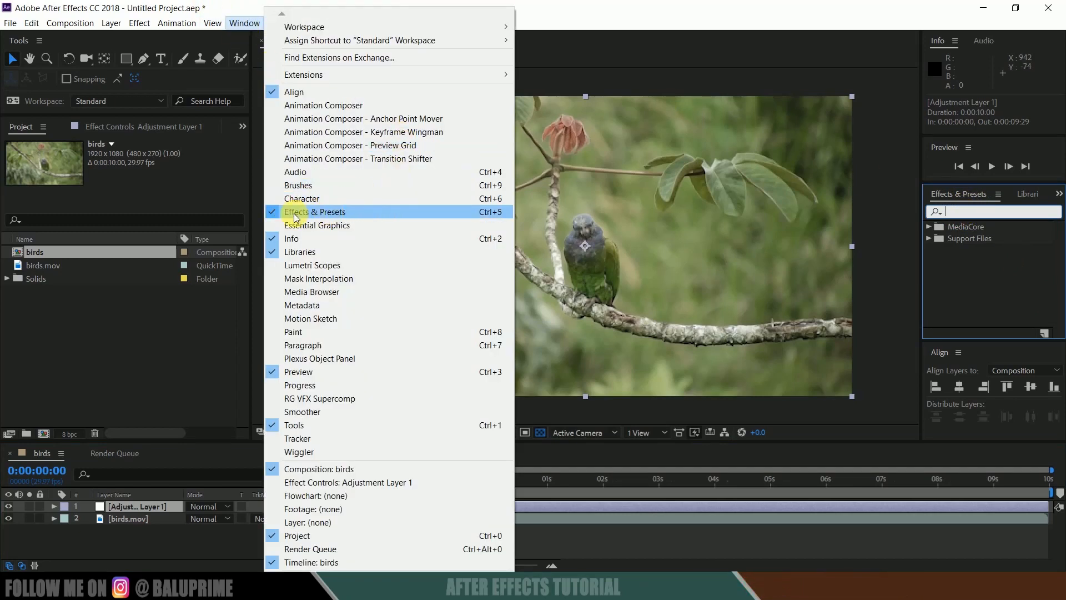
{"action": "key", "text": "Escape"}
{"action": "type", "text": "c"}
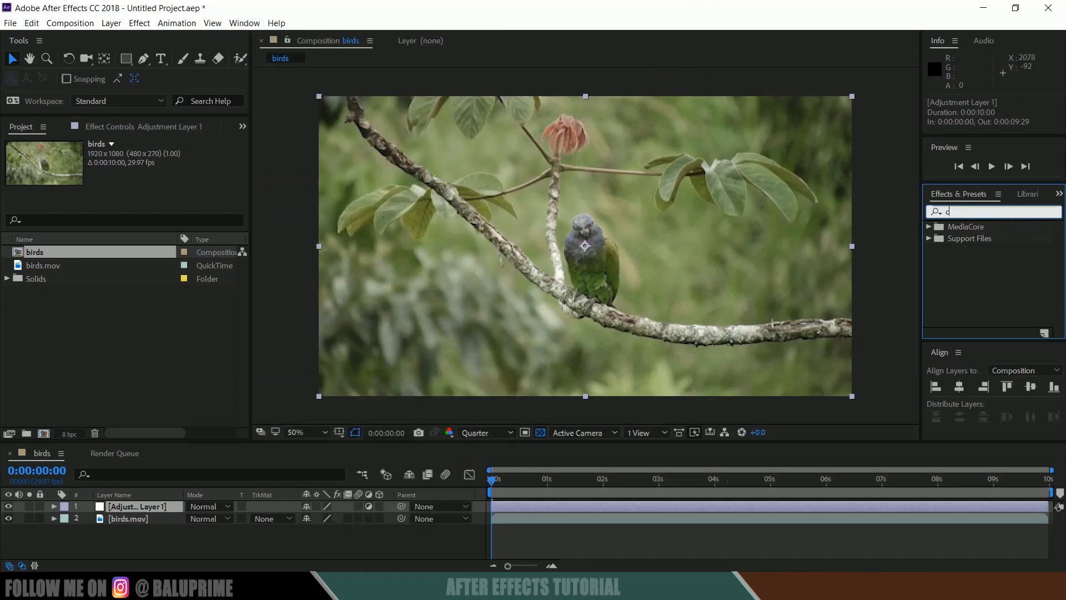
{"action": "type", "text": "urves"}
{"action": "left_click", "coordinate": [996, 262]}
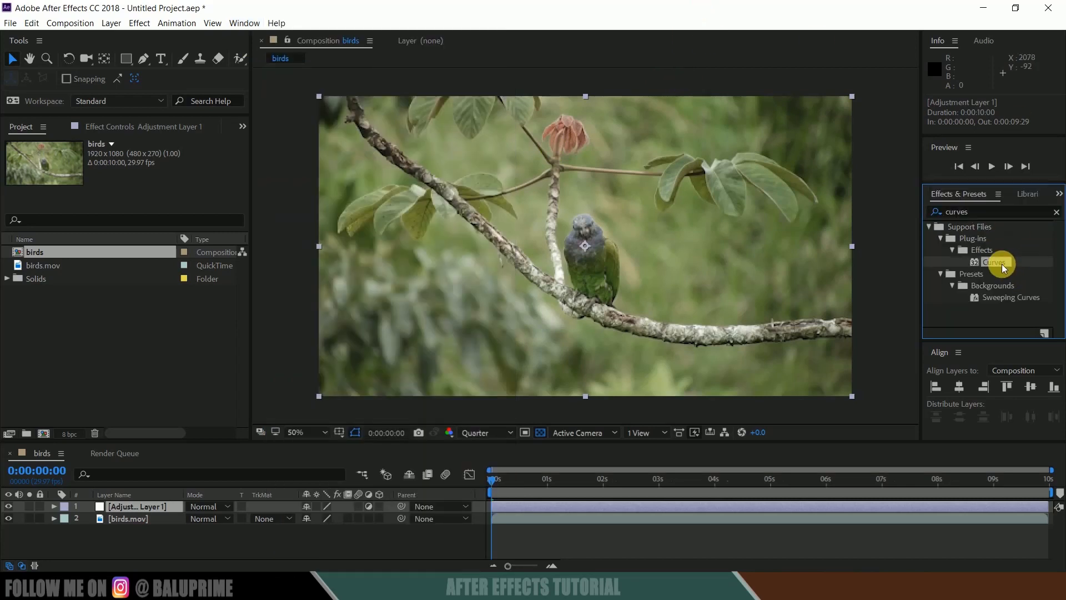
{"action": "left_click_drag", "start_coordinate": [1001, 264], "coordinate": [138, 507]}
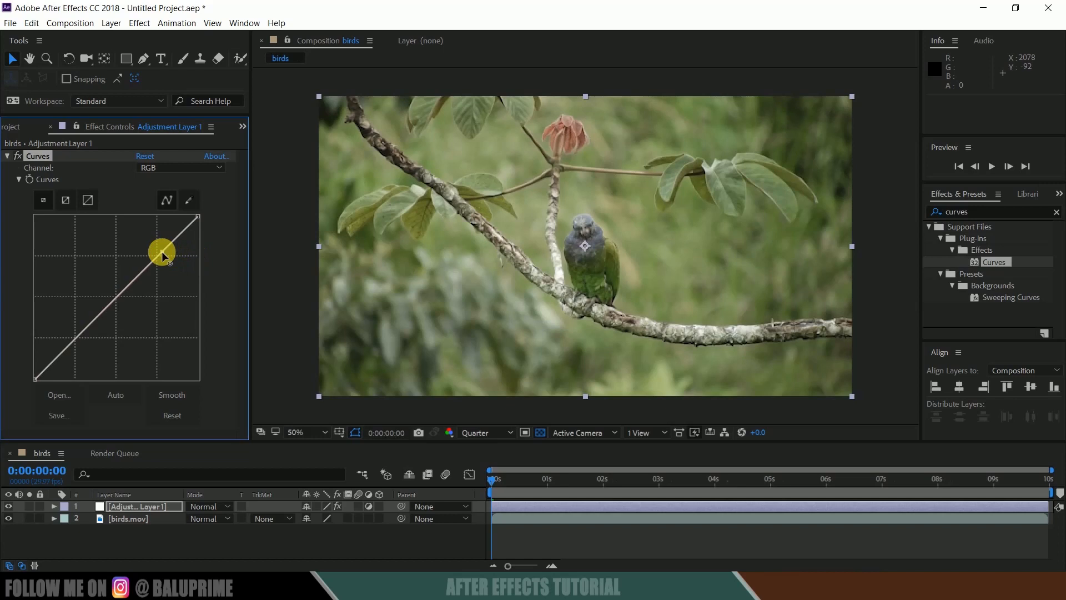
- Shape an S-curve that lifts highlights and pulls shadows down for contrast
{"action": "left_click_drag", "start_coordinate": [162, 251], "coordinate": [152, 240]}
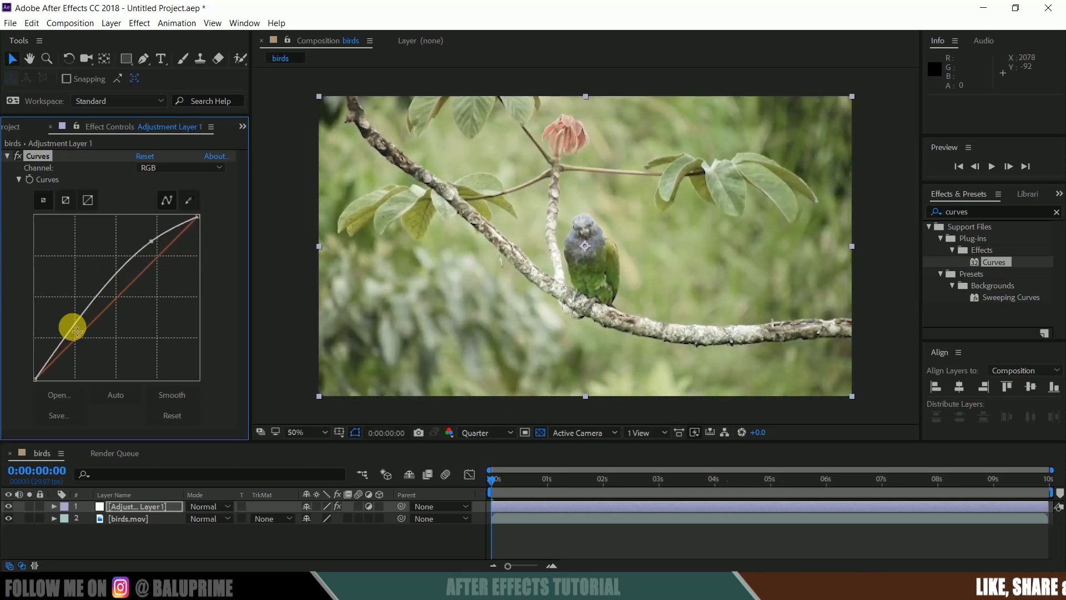
{"action": "left_click_drag", "start_coordinate": [75, 329], "coordinate": [82, 344]}
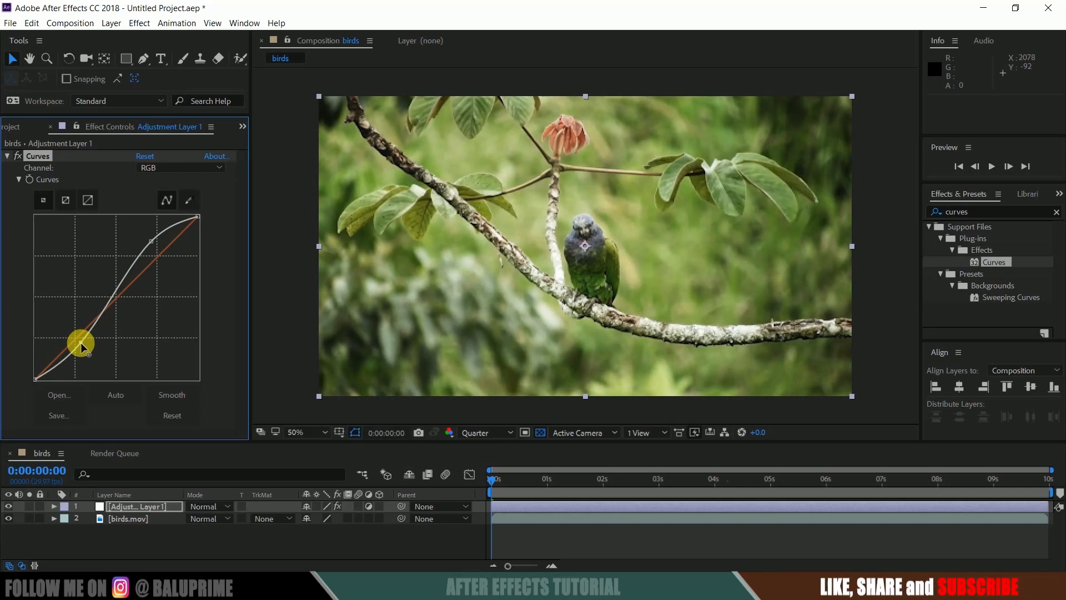
{"action": "left_click_drag", "start_coordinate": [152, 243], "coordinate": [155, 244]}
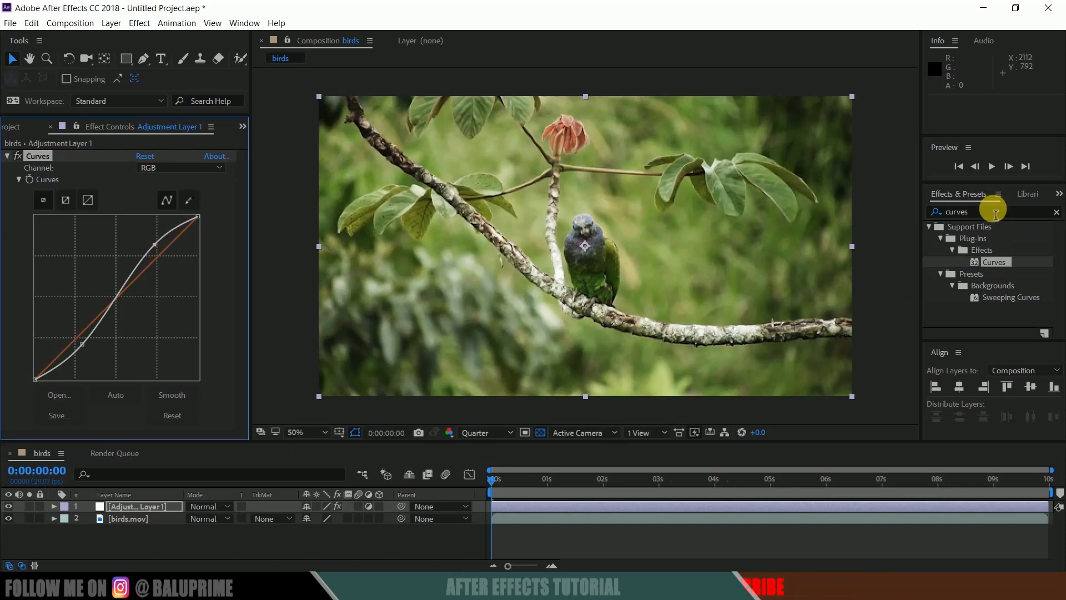
- Find Hue/Saturation and apply it to Adjustment Layer 1
{"action": "double_click", "coordinate": [995, 213]}
{"action": "type", "text": "hue"}
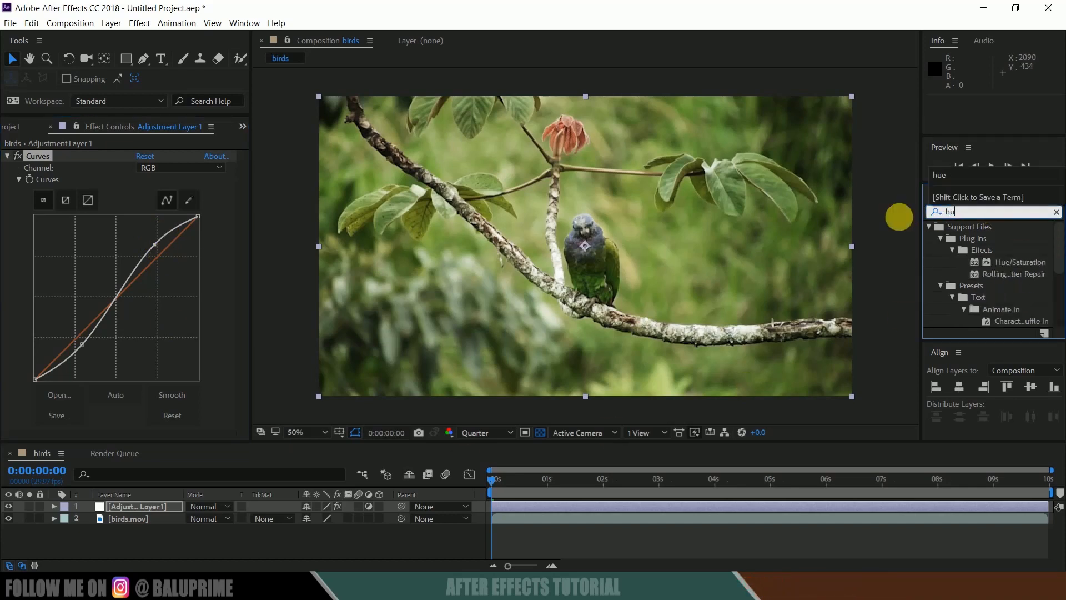
{"action": "left_click", "coordinate": [1011, 264]}
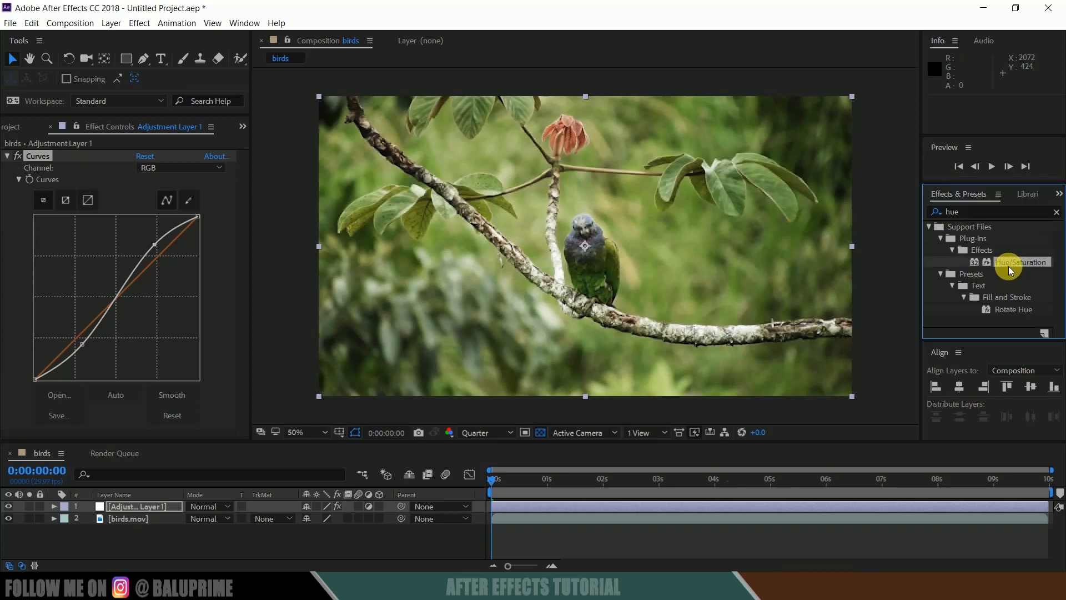
{"action": "left_click_drag", "start_coordinate": [1010, 265], "coordinate": [135, 510]}
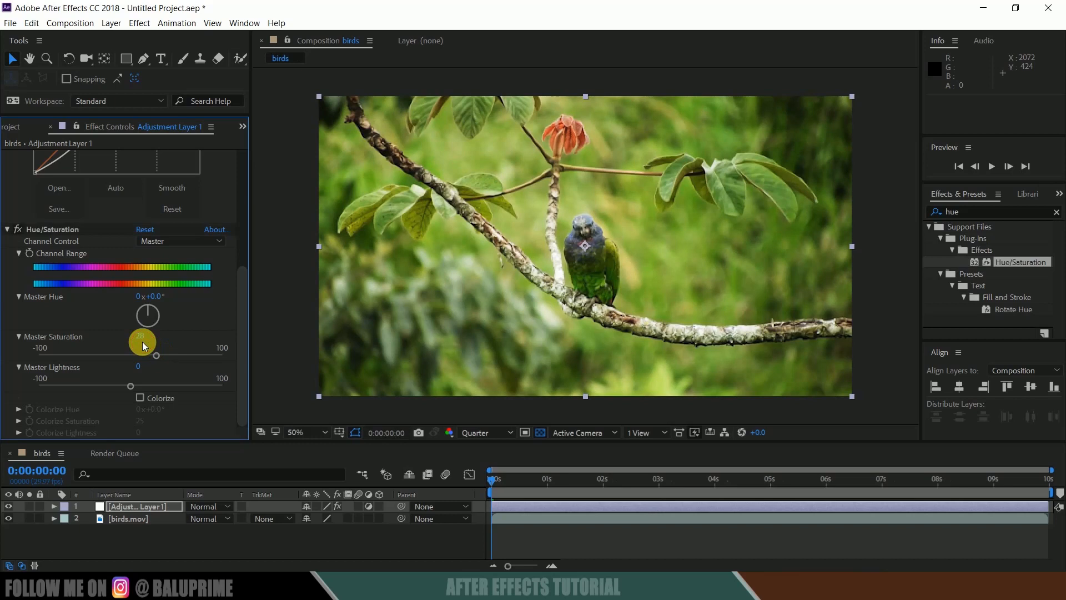
- Set Master Saturation to 30
{"action": "left_click", "coordinate": [142, 338]}
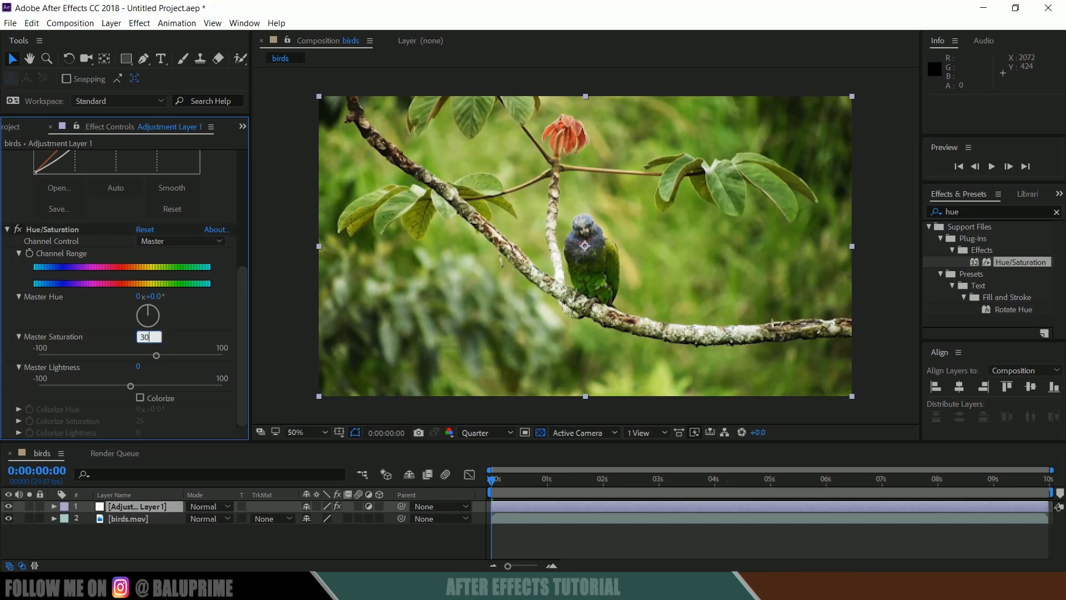
{"action": "key", "text": "Return"}
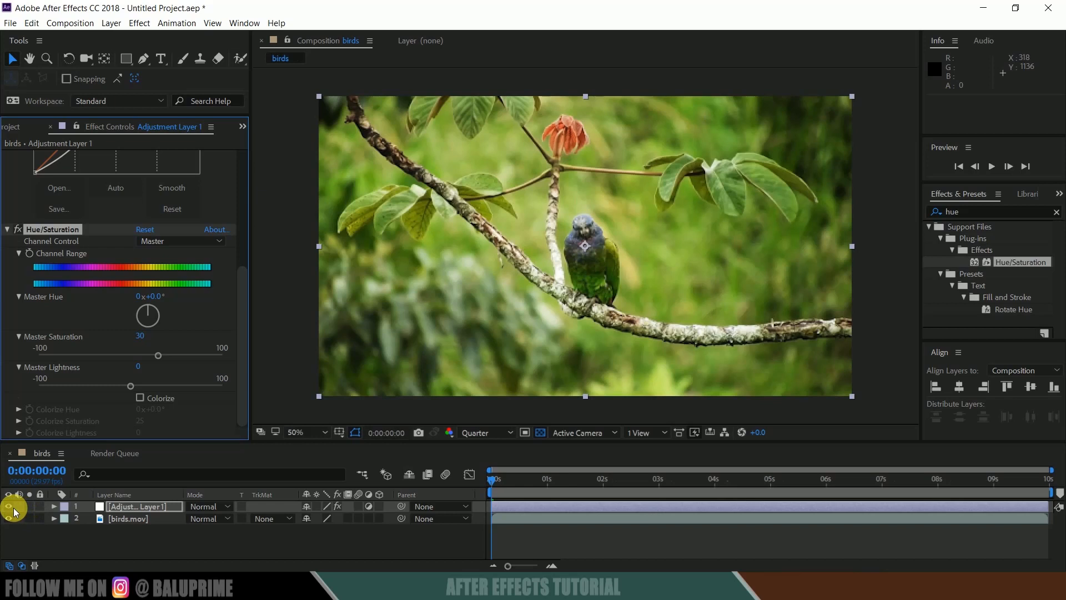
{"action": "left_click", "coordinate": [9, 505]}
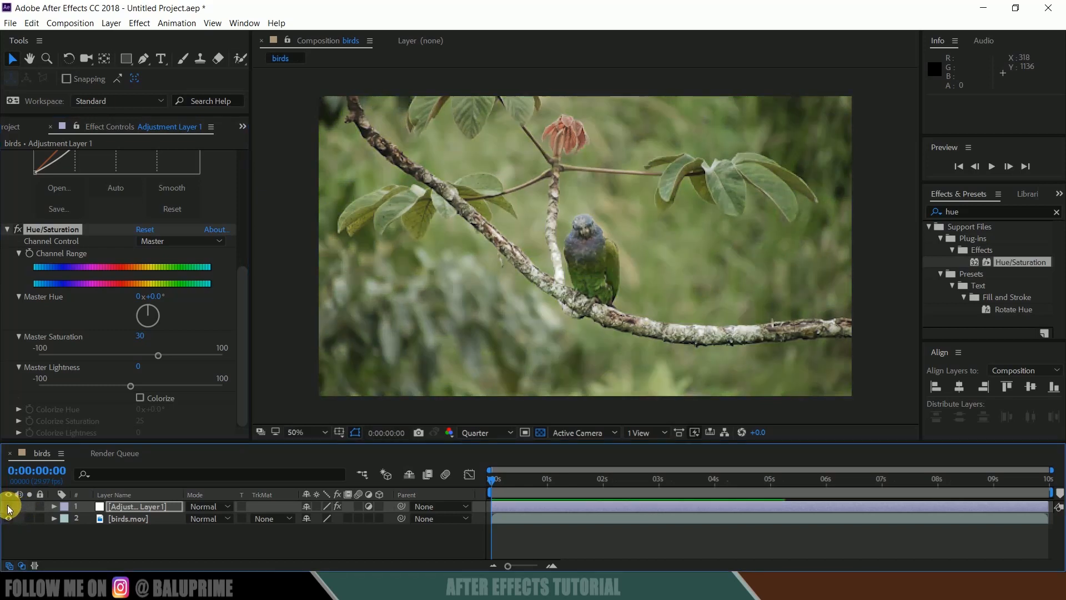
{"action": "left_click", "coordinate": [124, 507]}
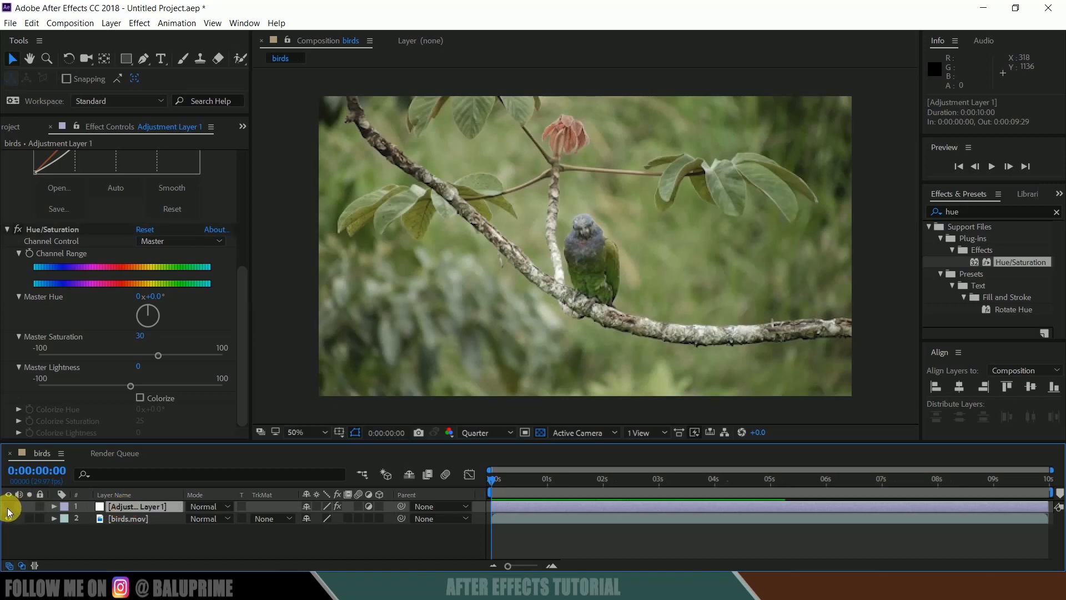
{"action": "left_click", "coordinate": [9, 506]}
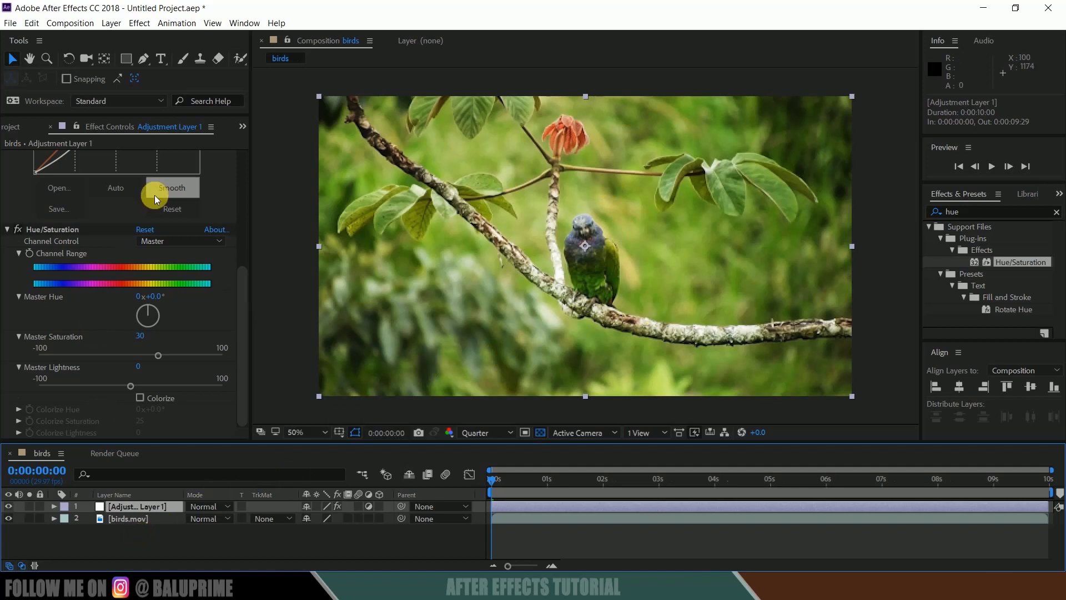
{"action": "scroll", "coordinate": [212, 302], "scroll_direction": "up", "scroll_amount": 5}
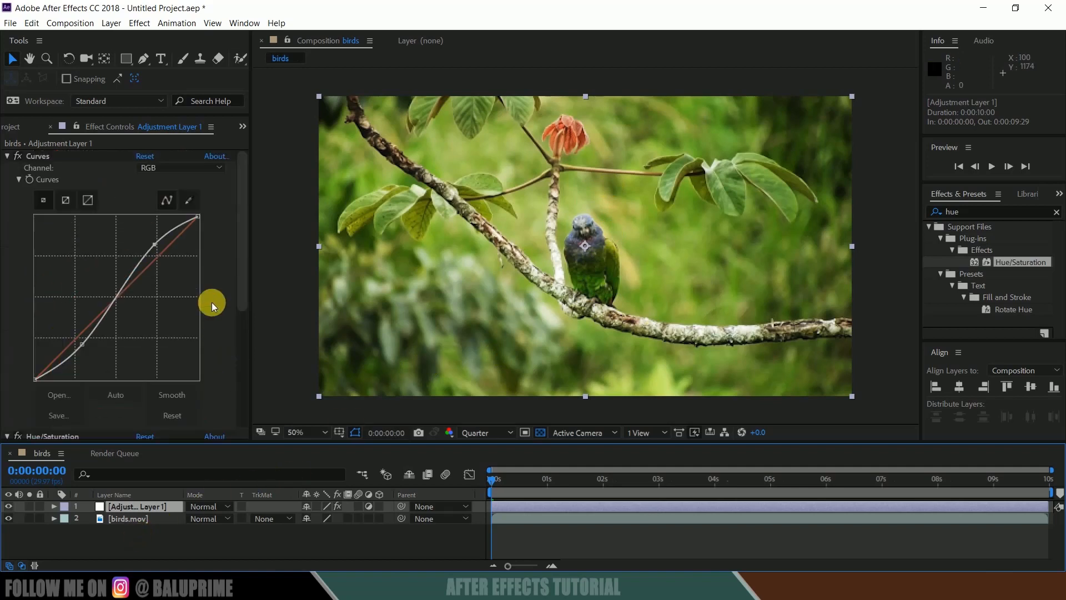
- Switch Curves to the Red channel and bend its midtones slightly upward to warm the image
{"action": "left_click", "coordinate": [166, 169]}
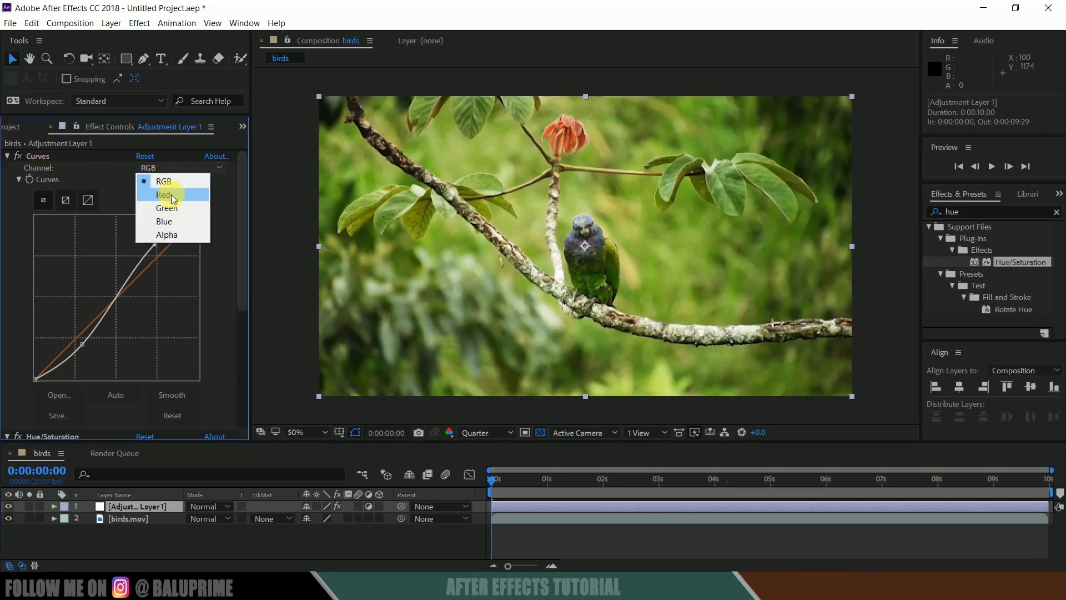
{"action": "left_click", "coordinate": [171, 195]}
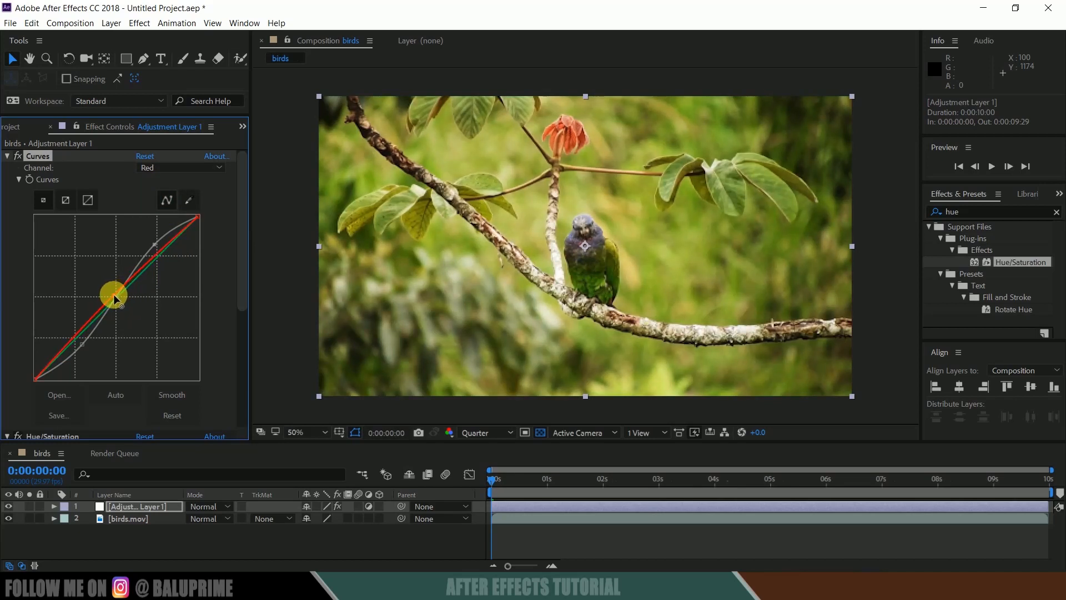
{"action": "left_click_drag", "start_coordinate": [114, 294], "coordinate": [109, 292]}
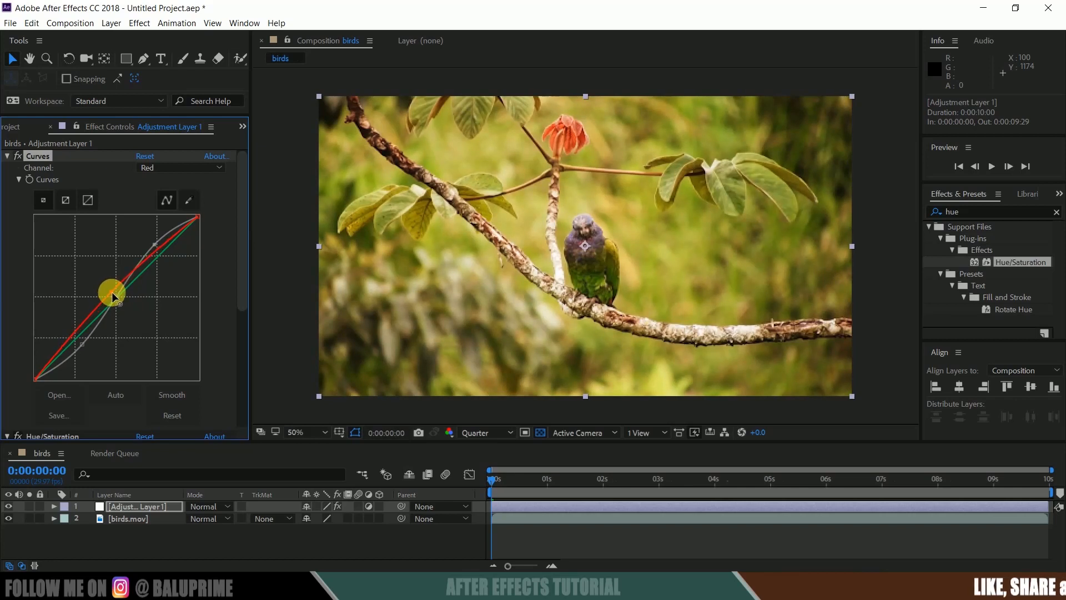
{"action": "left_click_drag", "start_coordinate": [111, 291], "coordinate": [113, 295]}
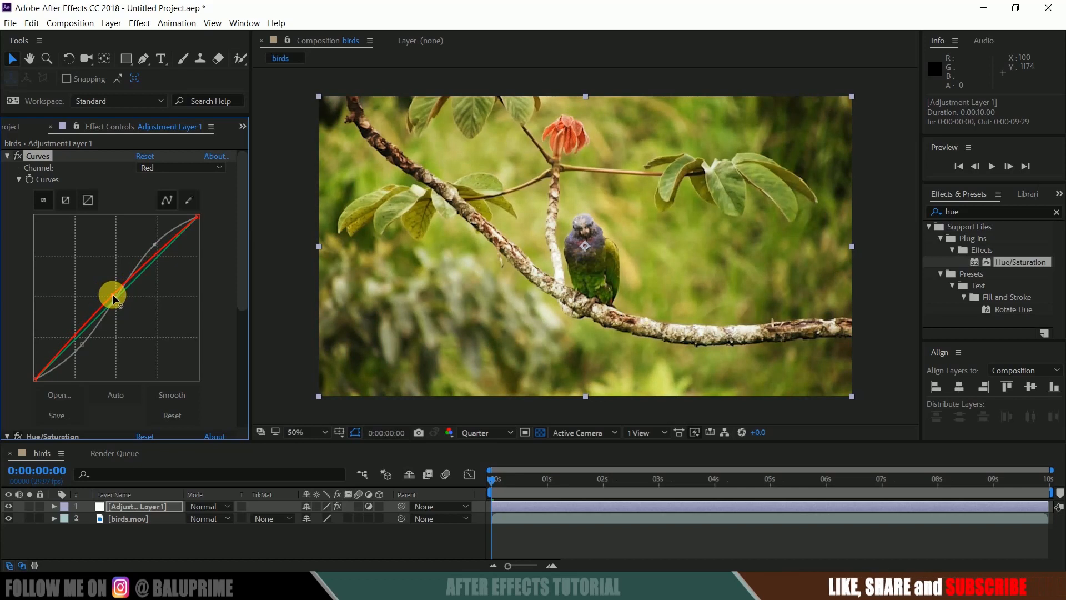
{"action": "left_click", "coordinate": [111, 293]}
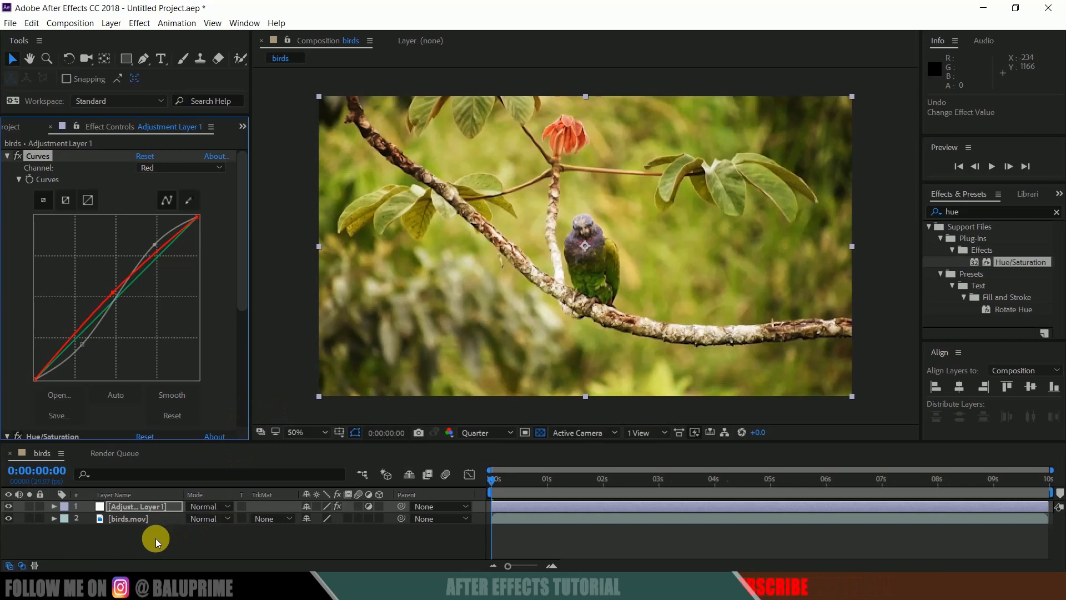
{"action": "left_click", "coordinate": [125, 506]}
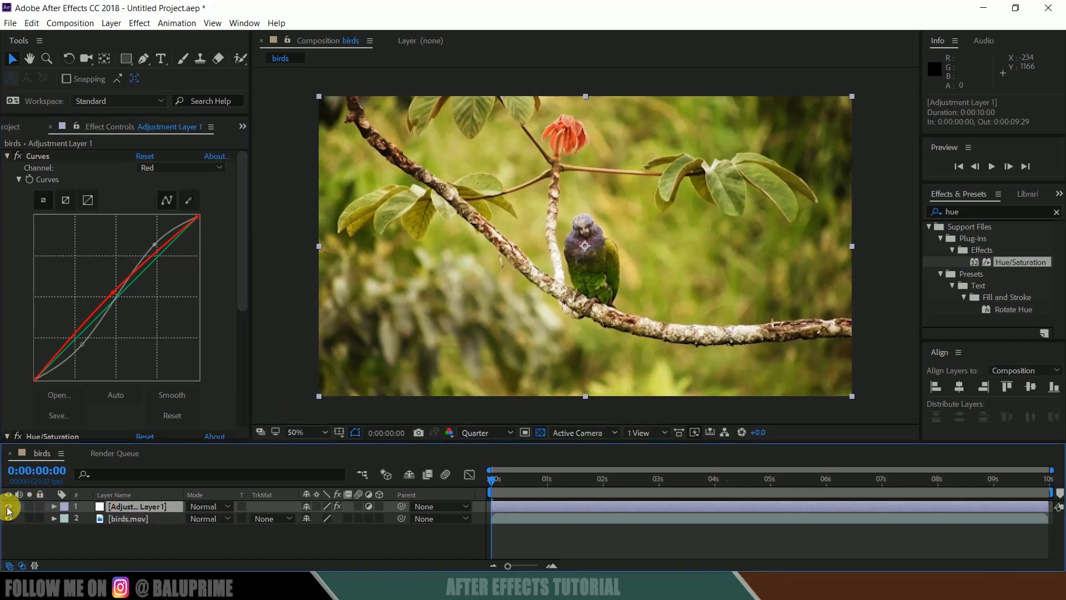
{"action": "left_click", "coordinate": [9, 507]}
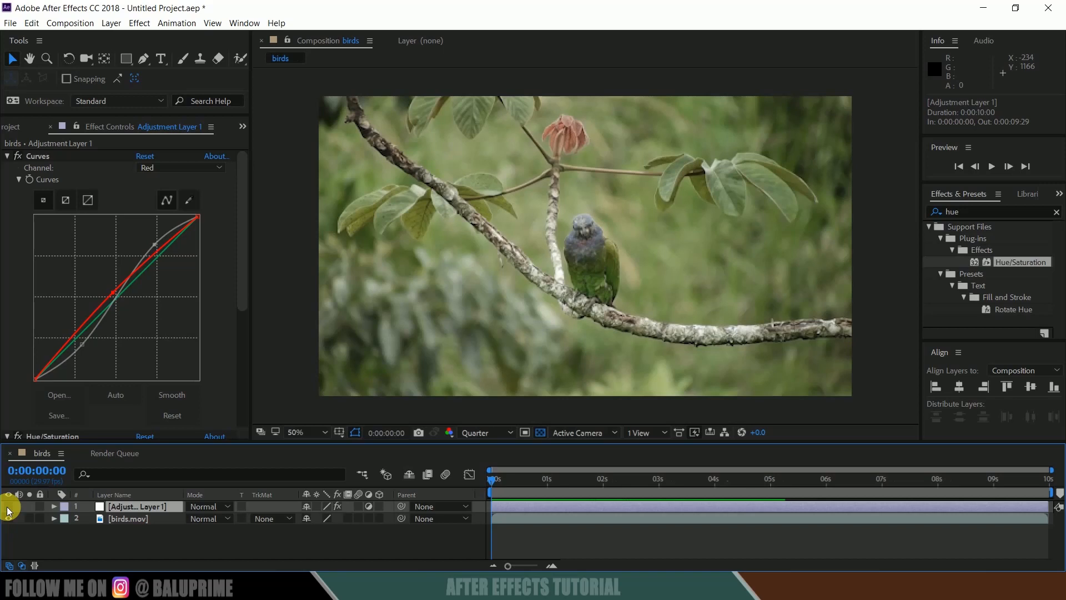
{"action": "left_click", "coordinate": [9, 506]}
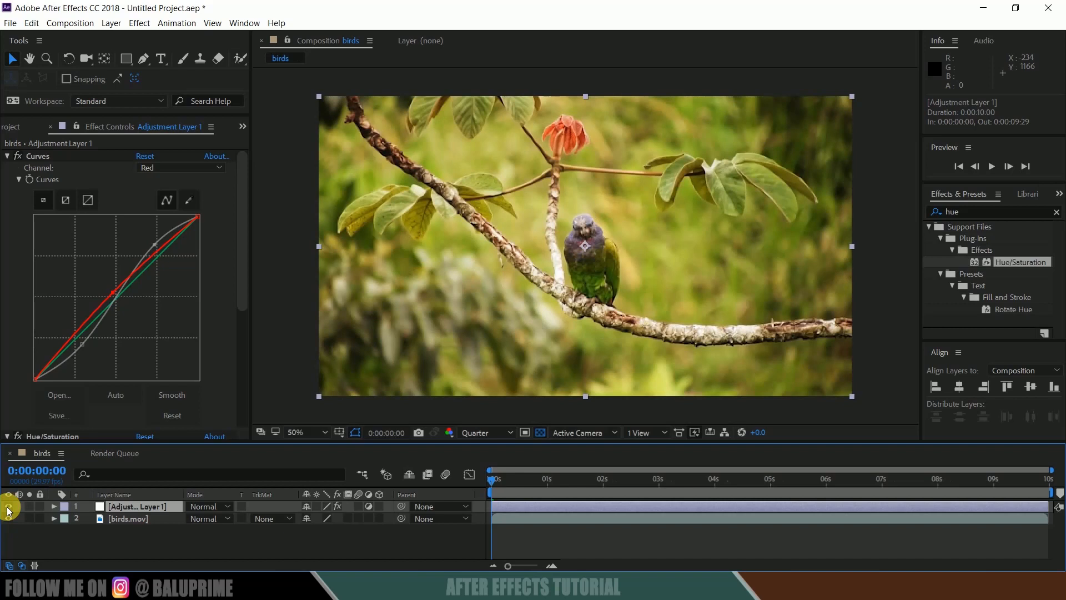